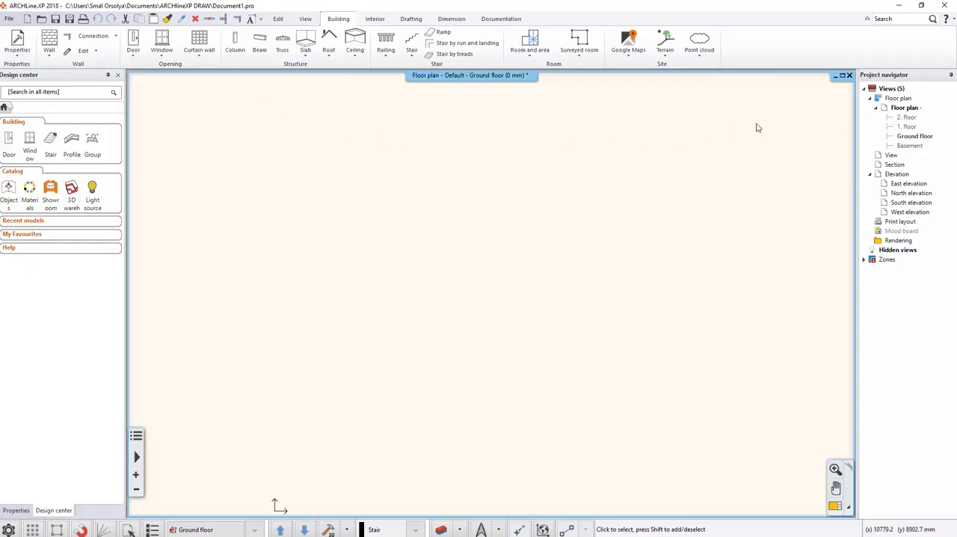
# Set the Project navigator to auto-hide so the floor plan gets more drawing space.
pyautogui.click(951, 76)
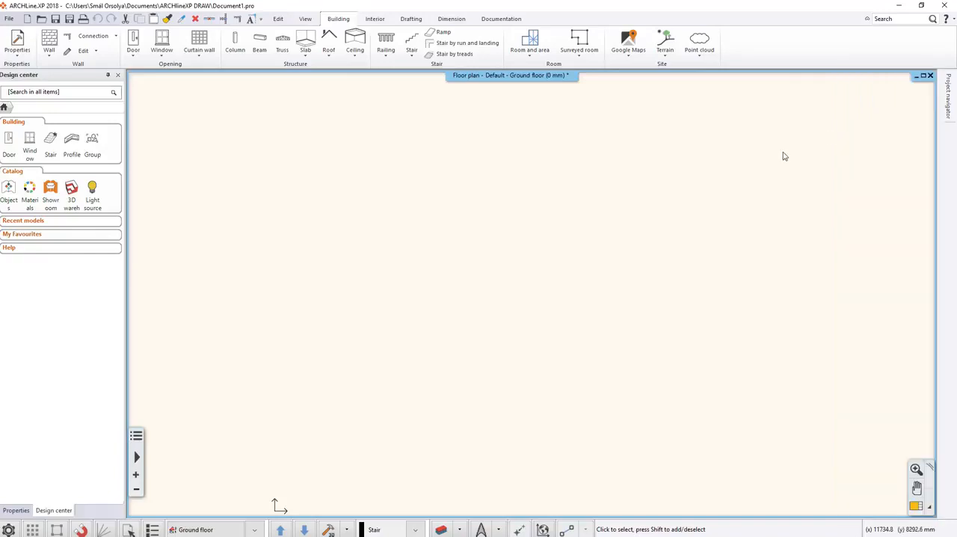
pyautogui.moveTo(948, 111)
pyautogui.click(275, 19)
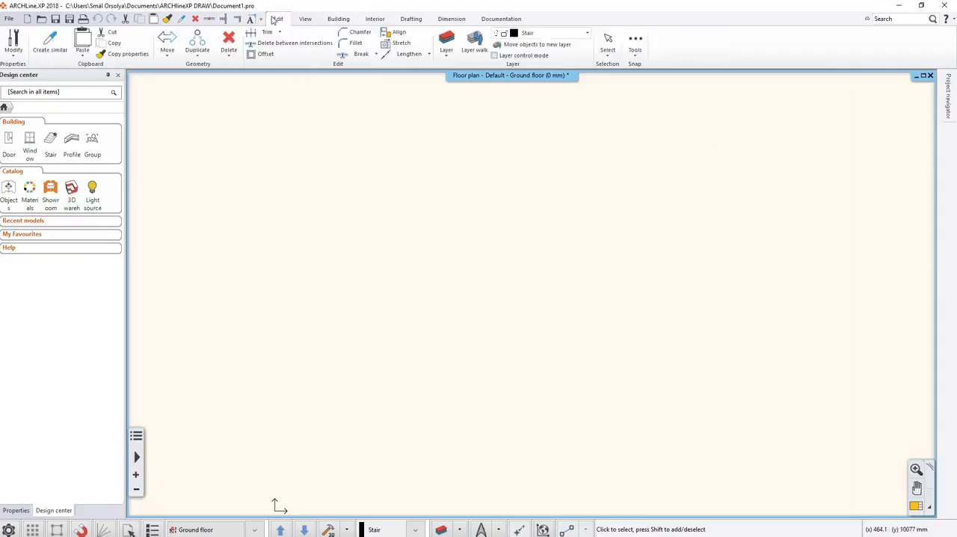
pyautogui.click(306, 20)
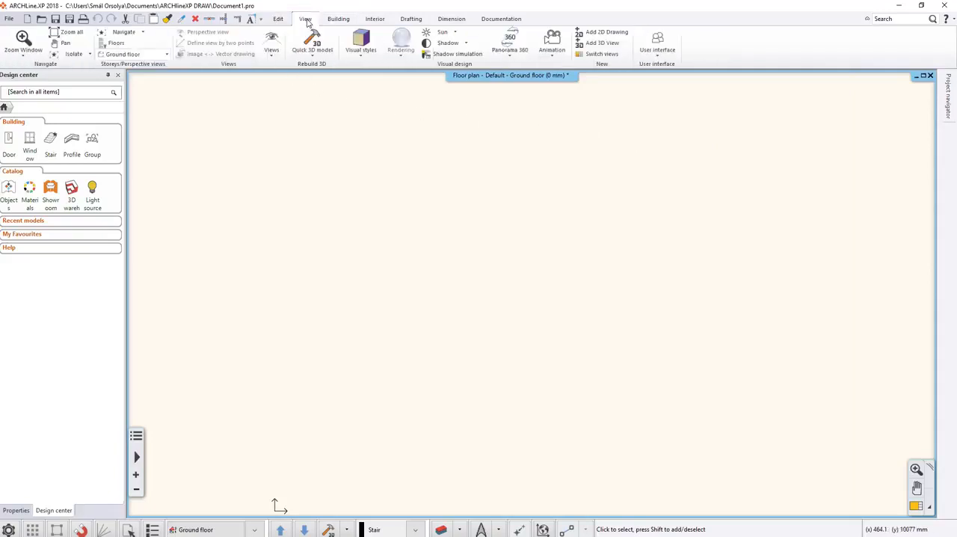
pyautogui.click(336, 21)
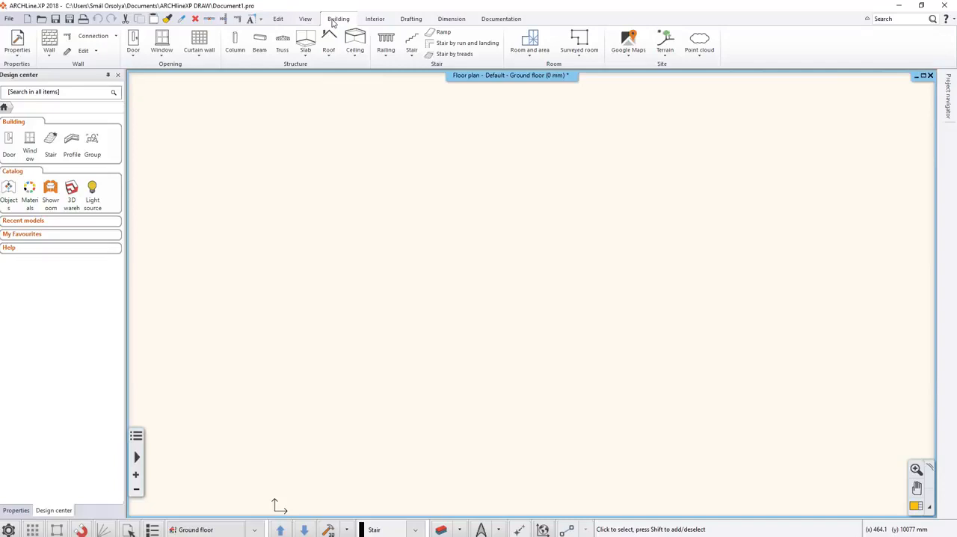
pyautogui.click(374, 20)
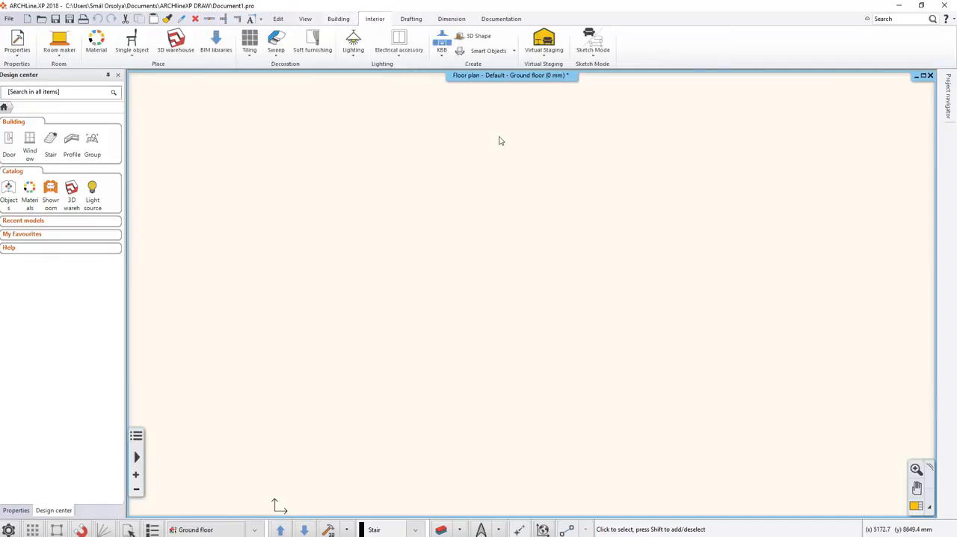
# Draw two connected simple lines forming a peak, the first about 5898 mm long rising at 58°, the second about 4933 mm descending at 315°.
pyautogui.click(411, 19)
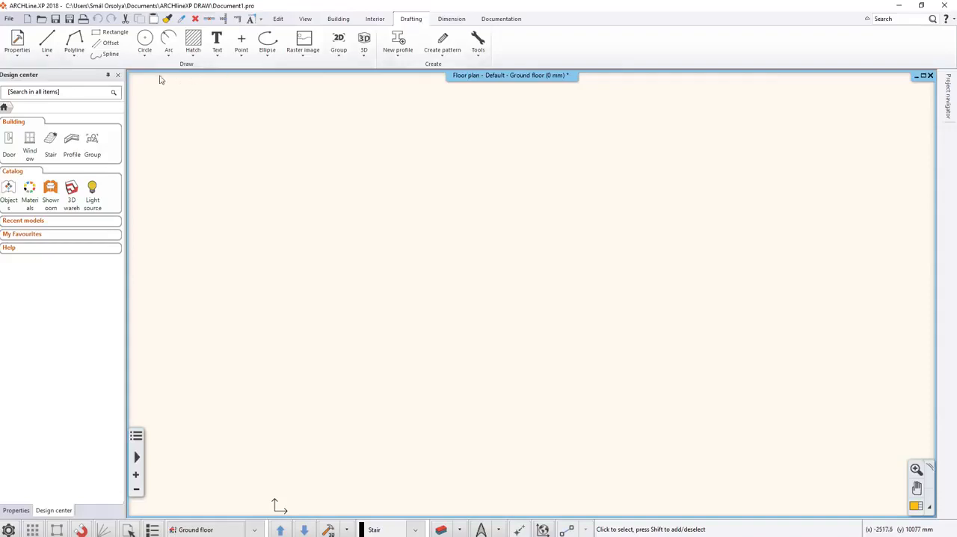
pyautogui.click(48, 53)
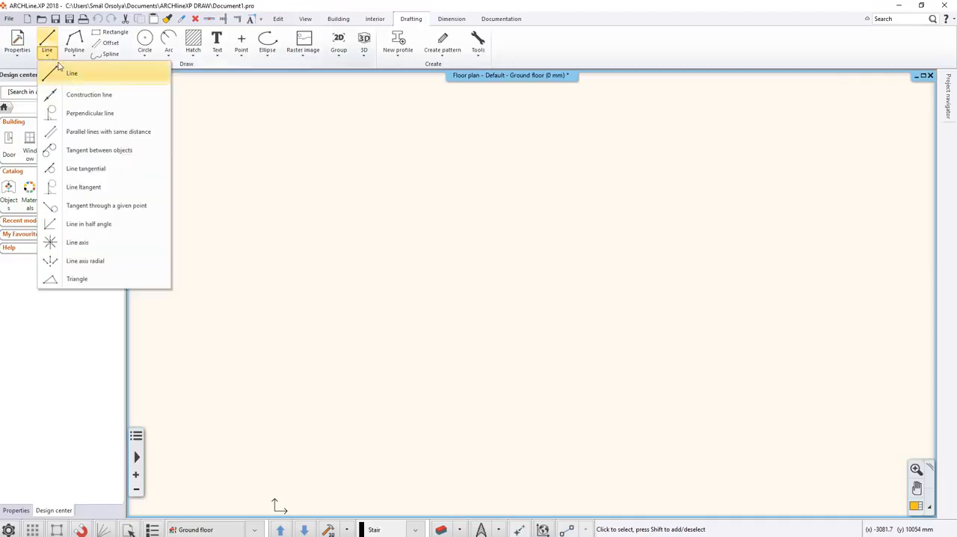
pyautogui.click(72, 73)
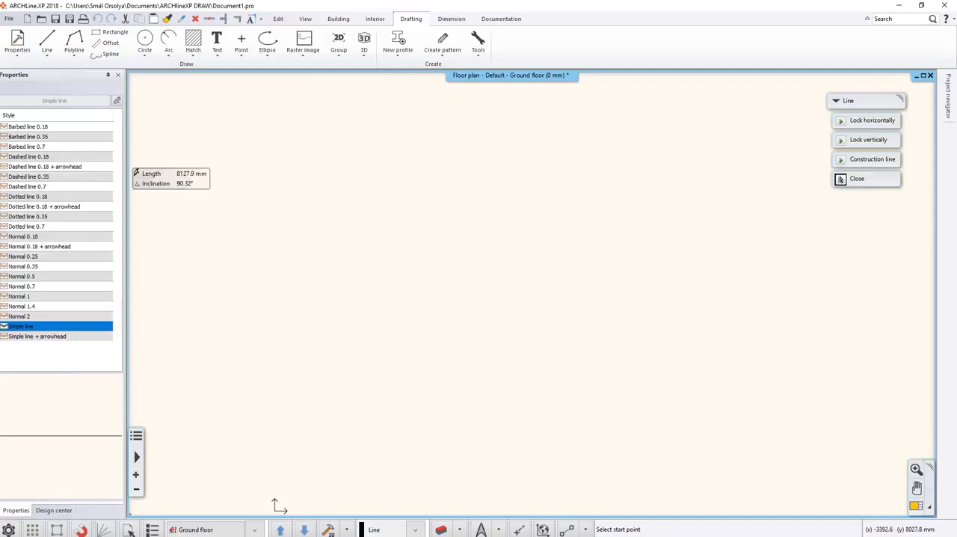
pyautogui.click(252, 437)
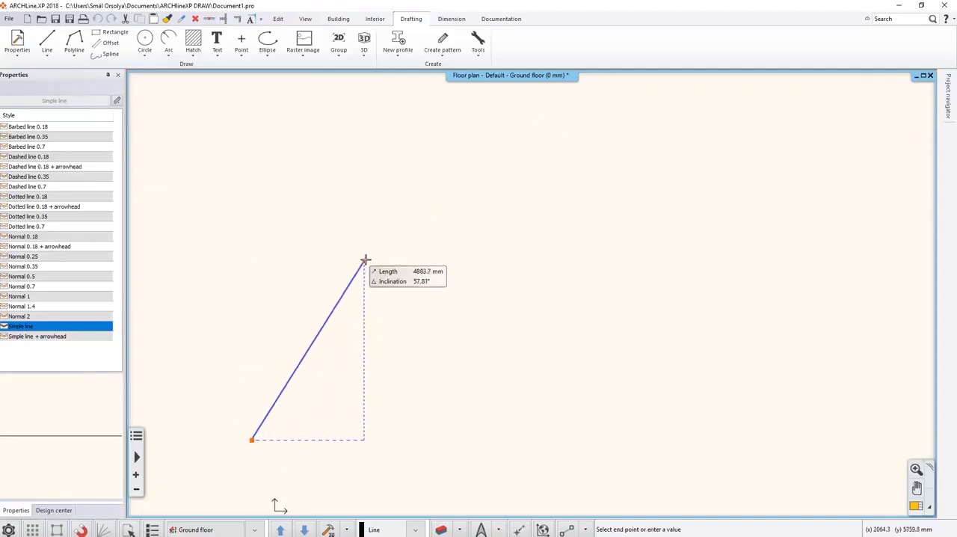
pyautogui.click(386, 222)
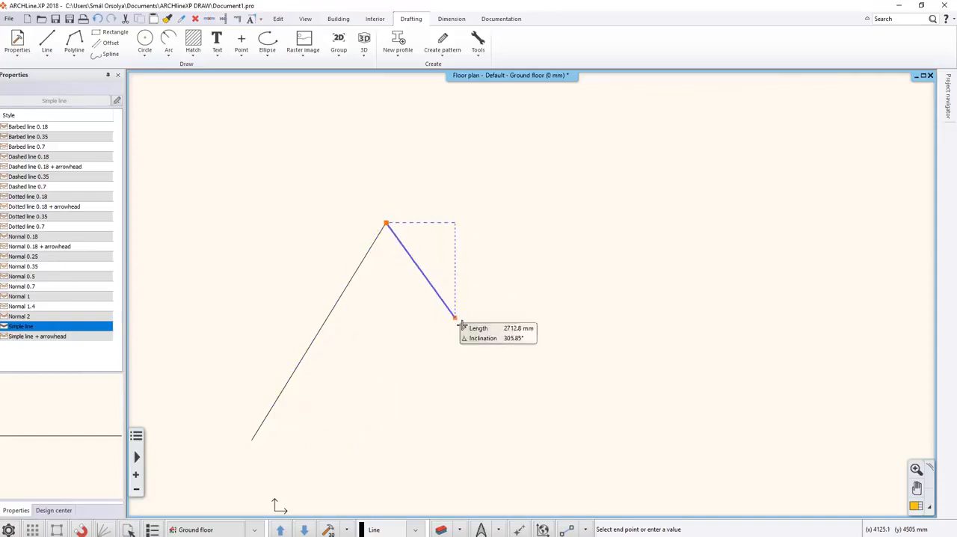
pyautogui.click(537, 373)
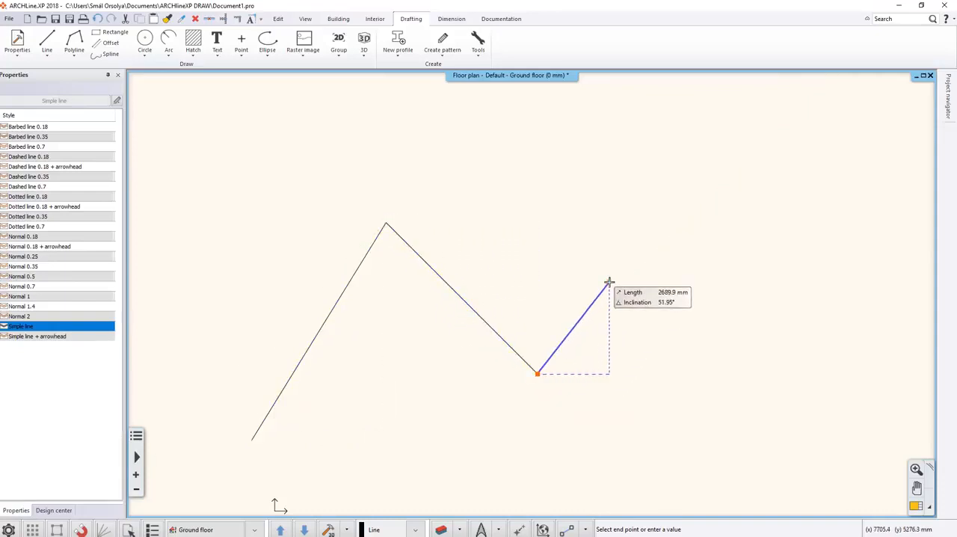
pyautogui.press('Escape')
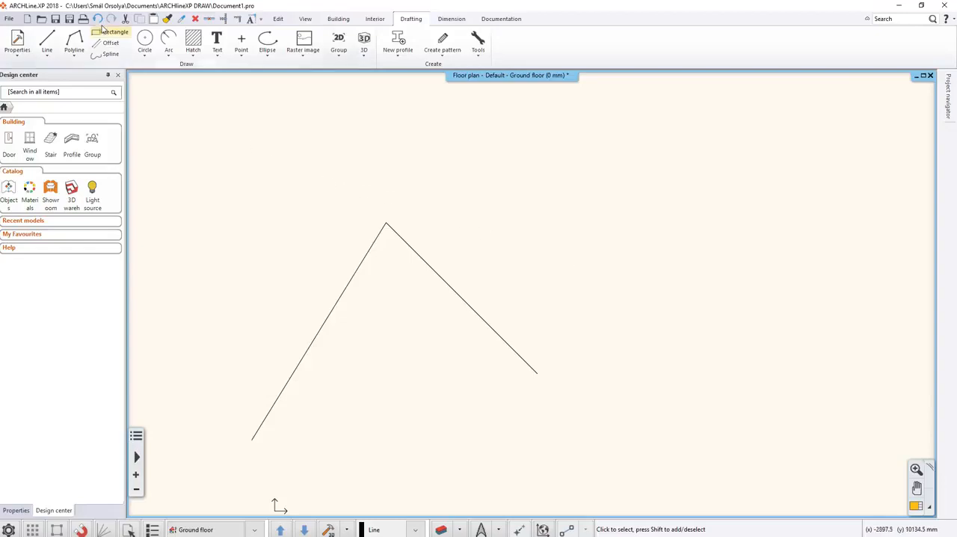
# Undo the two drawn lines one after the other and redo both.
pyautogui.click(97, 19)
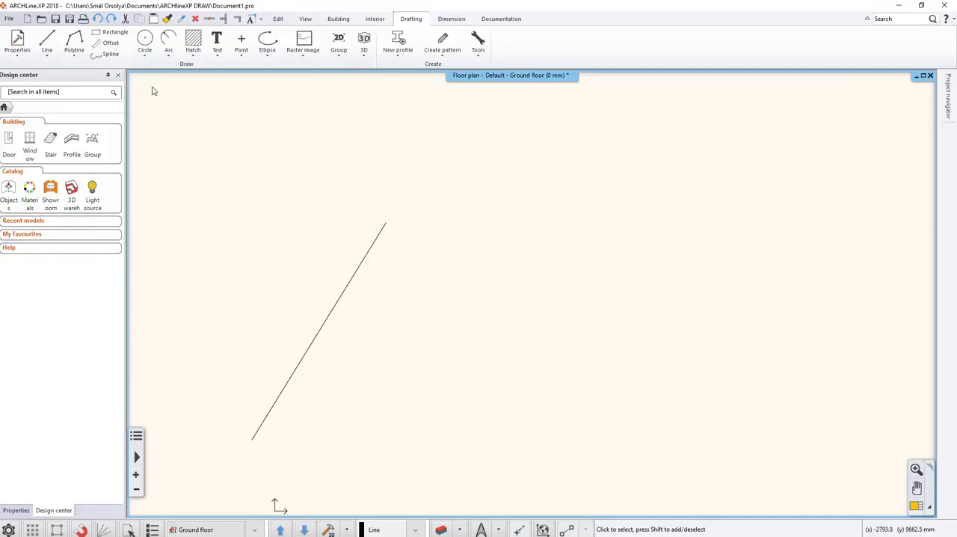
pyautogui.click(100, 21)
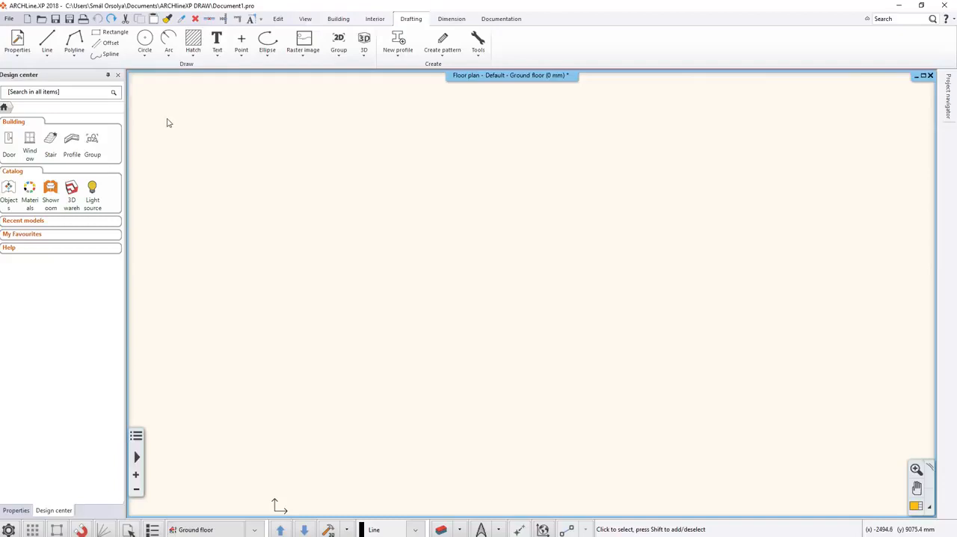
pyautogui.click(111, 19)
pyautogui.click(112, 19)
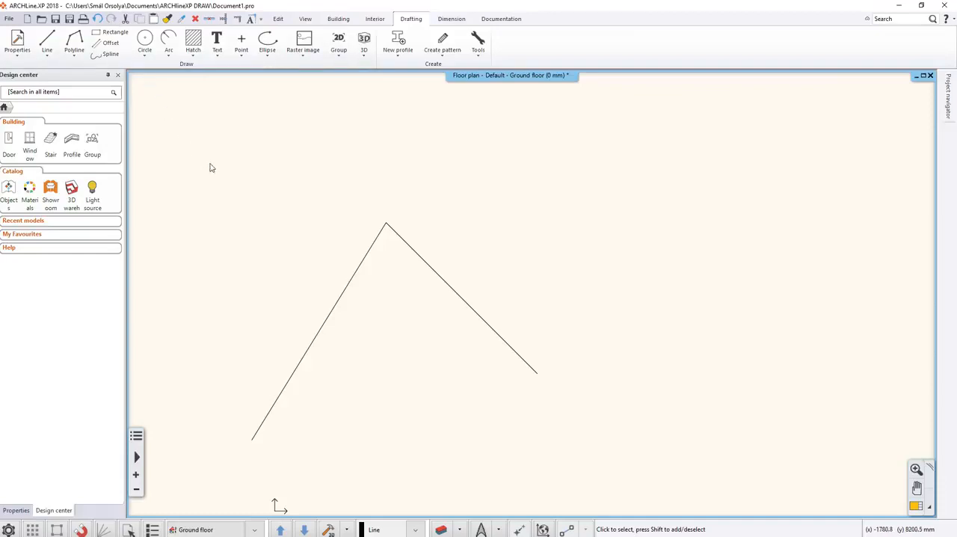
# Examine the peak where the two lines meet, using window zoom, fit to window, gradual zooming and vertical panning.
pyautogui.click(915, 468)
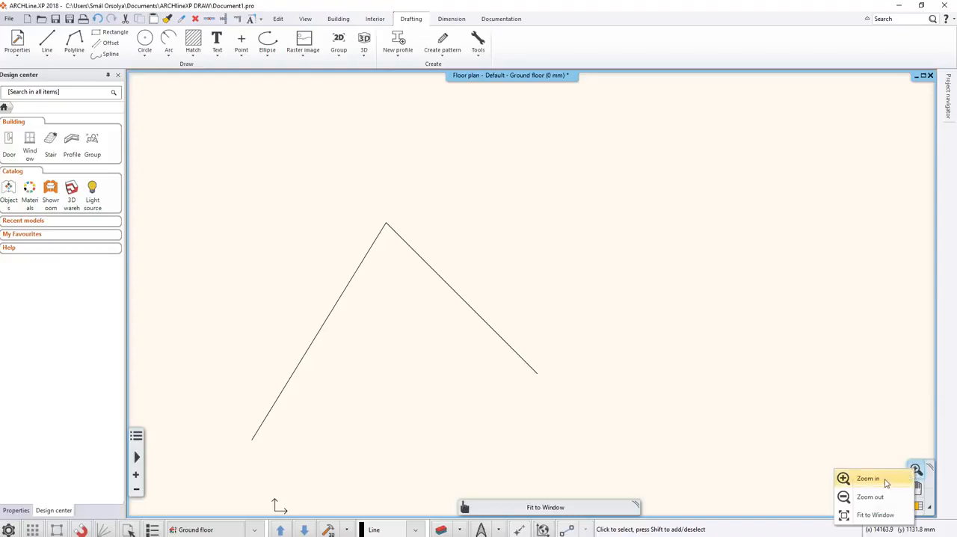
pyautogui.click(886, 483)
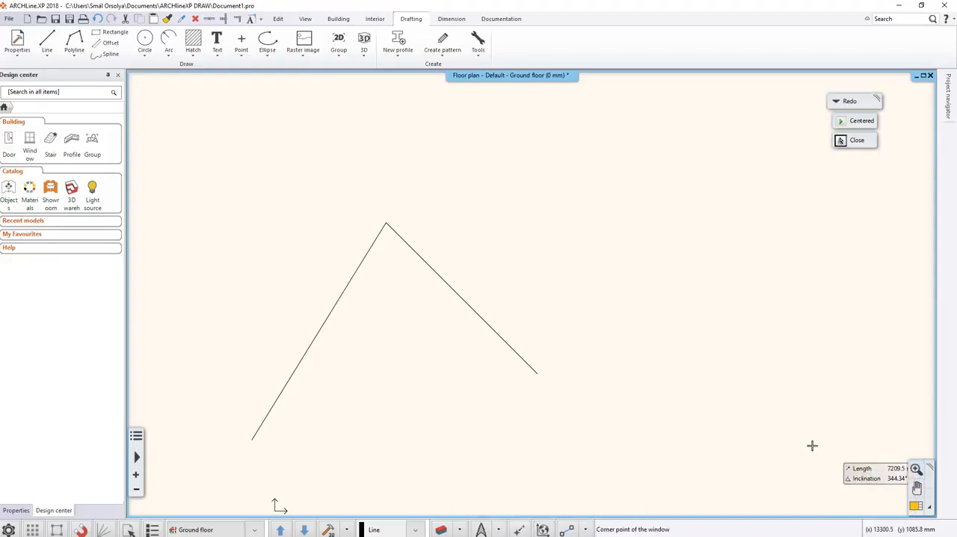
pyautogui.click(281, 210)
pyautogui.click(476, 269)
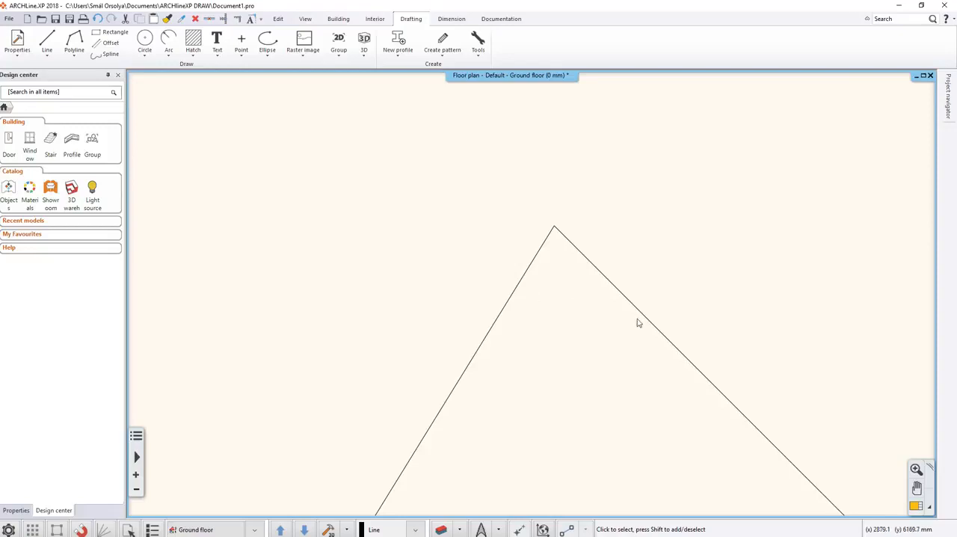
pyautogui.click(917, 469)
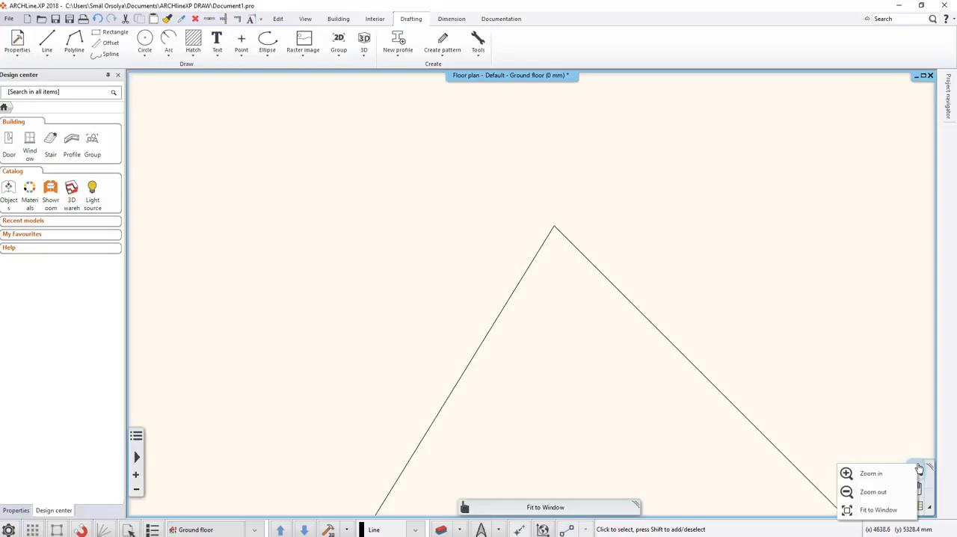
pyautogui.click(890, 511)
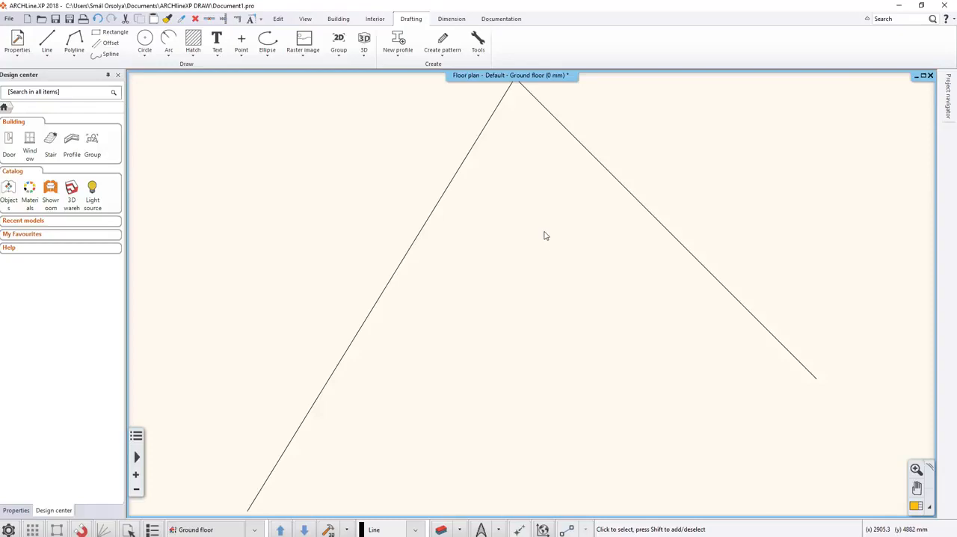
pyautogui.scroll(-3, 546, 236)
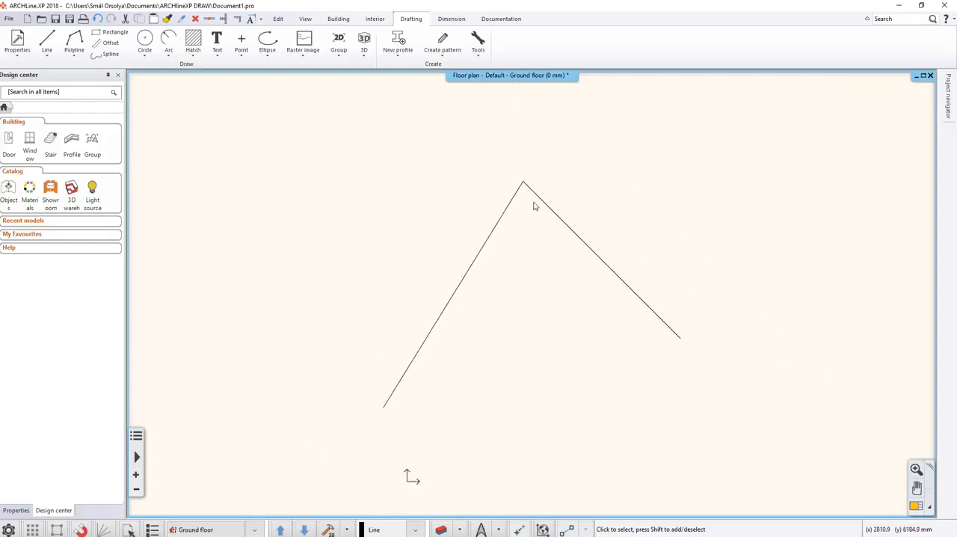
pyautogui.scroll(1, 528, 188)
pyautogui.scroll(1, 528, 206)
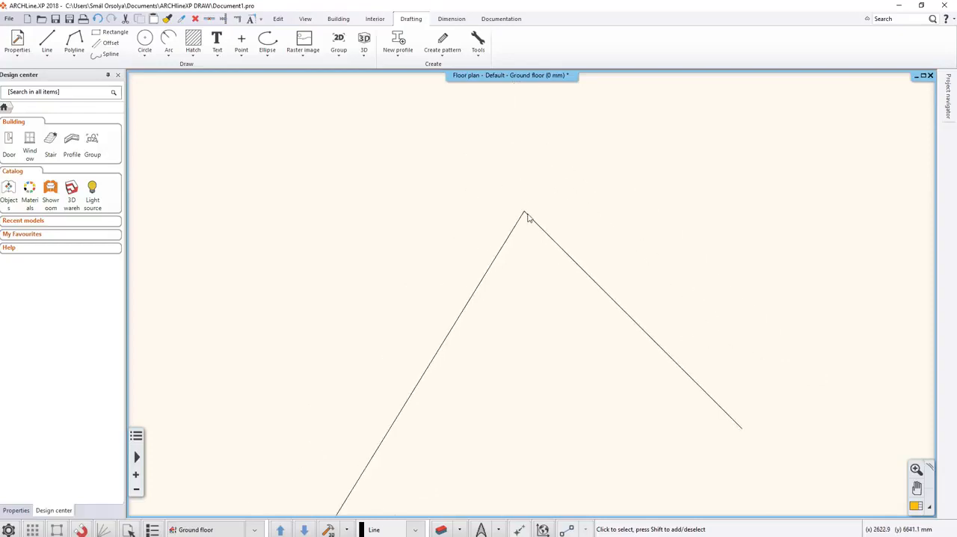
pyautogui.scroll(3, 528, 221)
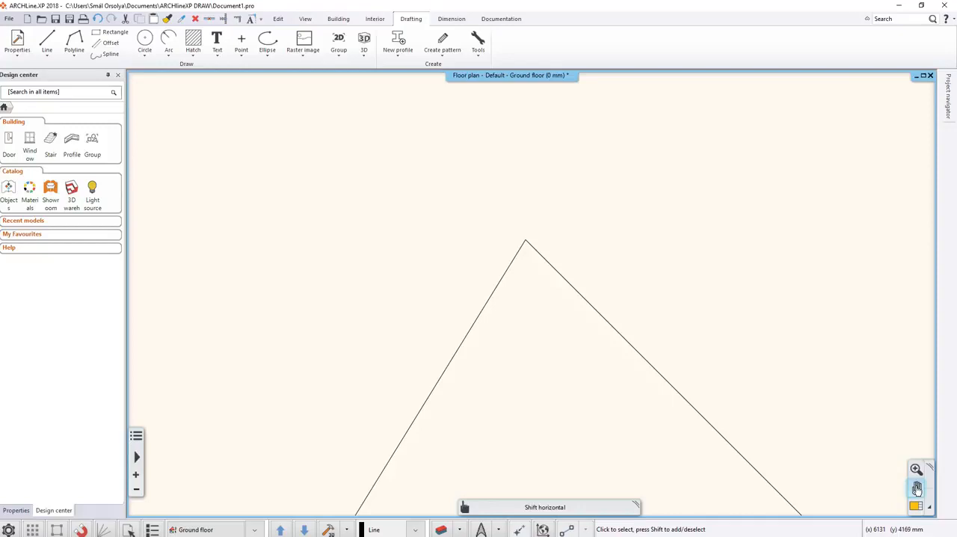
pyautogui.moveTo(910, 487); pyautogui.dragTo(911, 362)
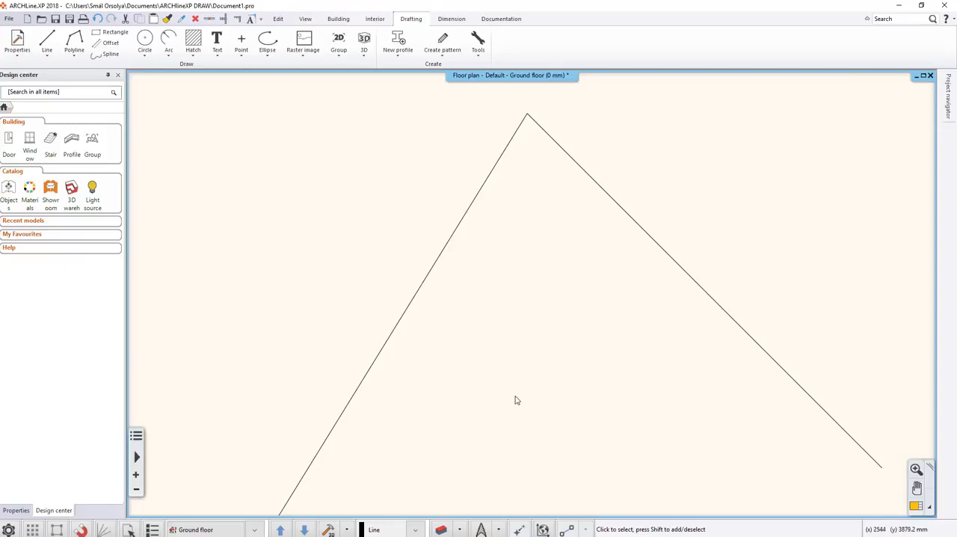
# Inspect the properties of each sloping line, select both lines together, and clear the selection.
pyautogui.click(359, 389)
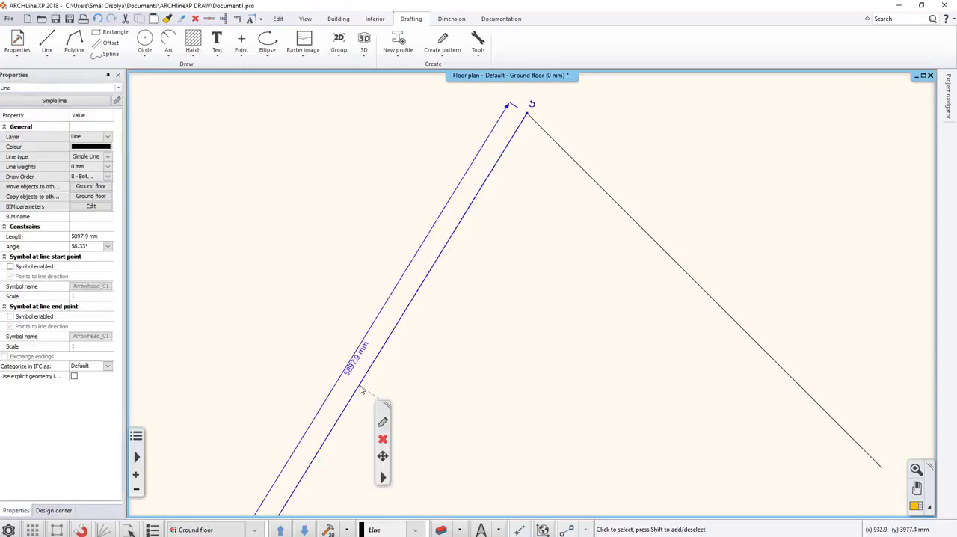
pyautogui.scroll(-3, 456, 374)
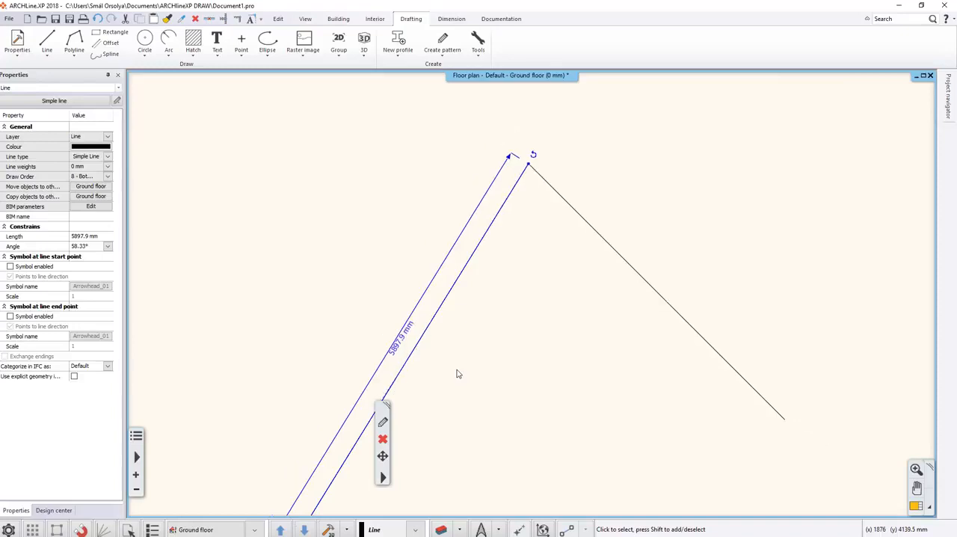
pyautogui.scroll(-1, 459, 374)
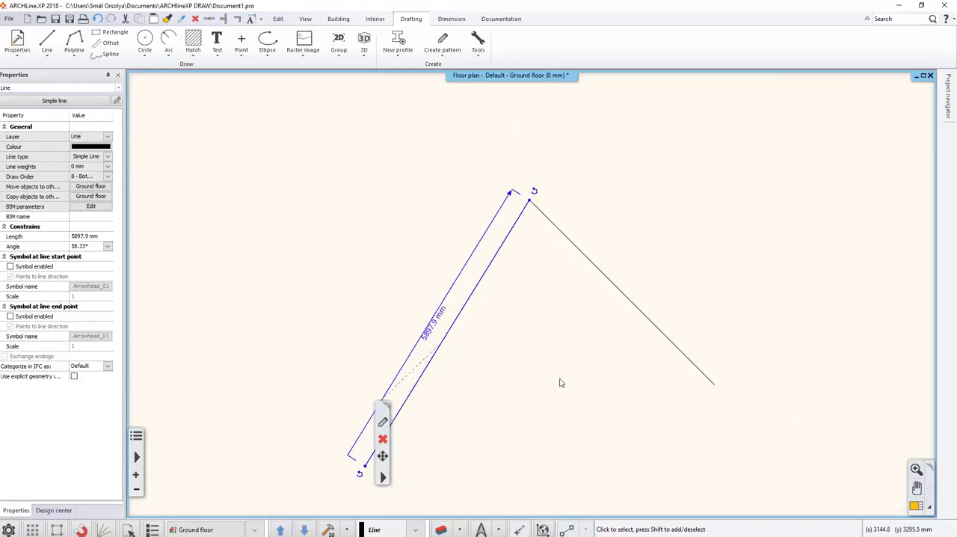
pyautogui.moveTo(384, 410); pyautogui.dragTo(504, 359)
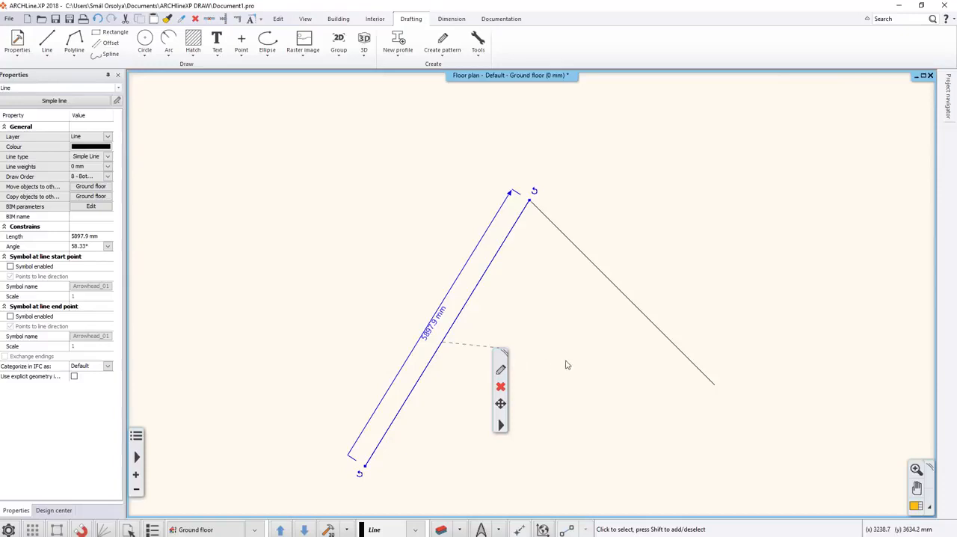
pyautogui.click(610, 283)
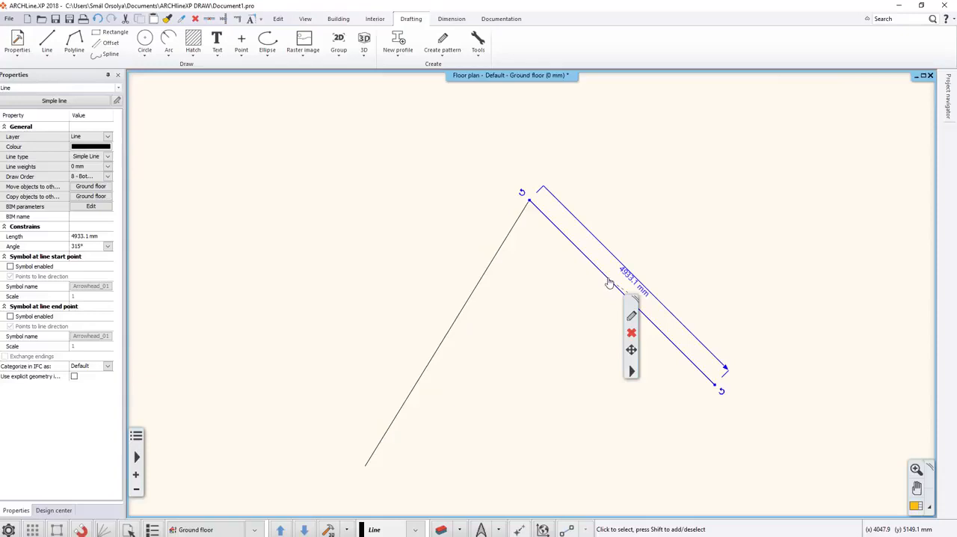
pyautogui.keyDown('shift'); pyautogui.click(453, 324); pyautogui.keyUp('shift')
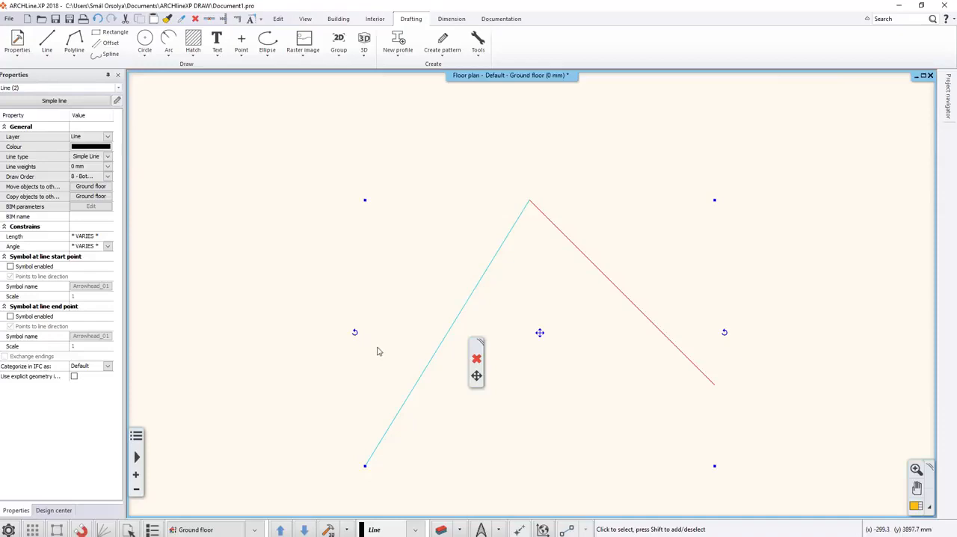
pyautogui.press('Escape')
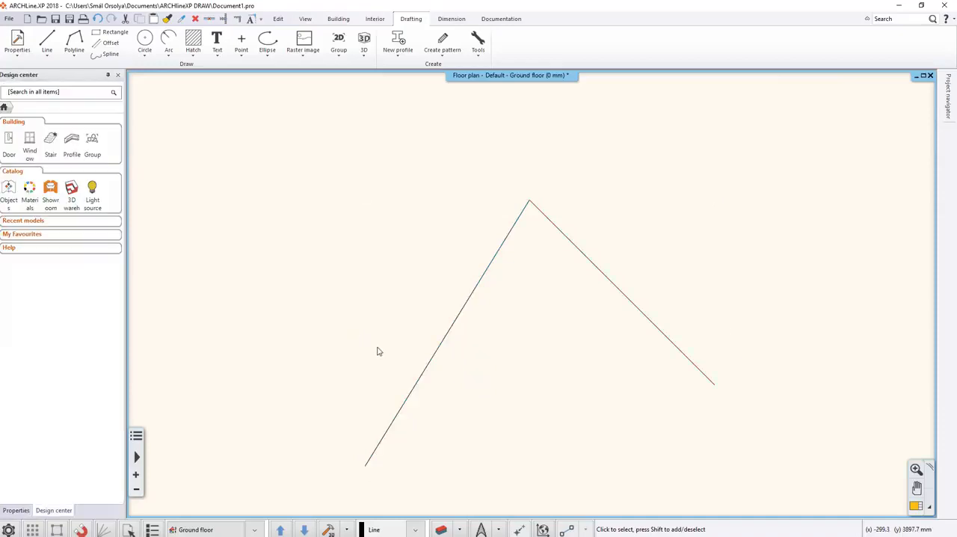
# Draw a horizontal simple line beneath the two sloping lines, at 0° inclination.
pyautogui.scroll(-3, 379, 351)
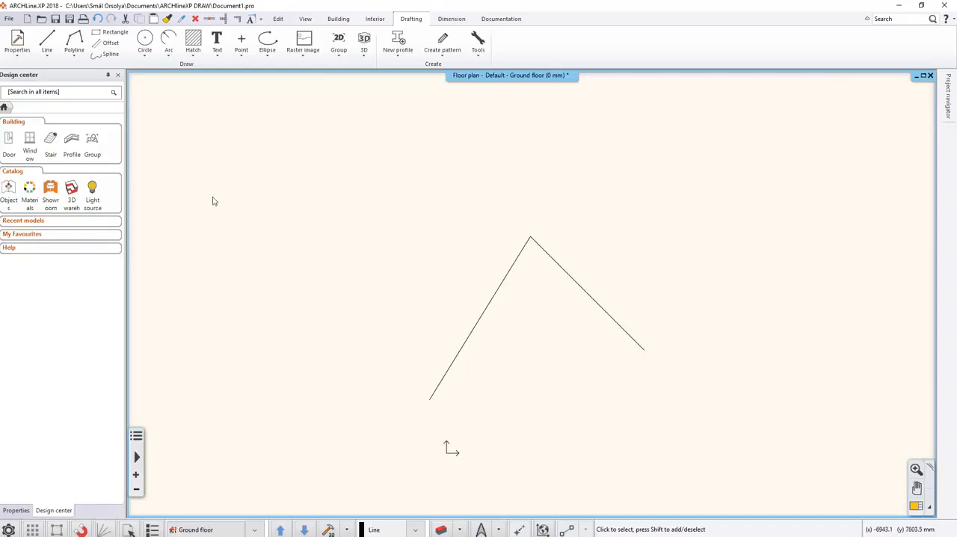
pyautogui.click(48, 54)
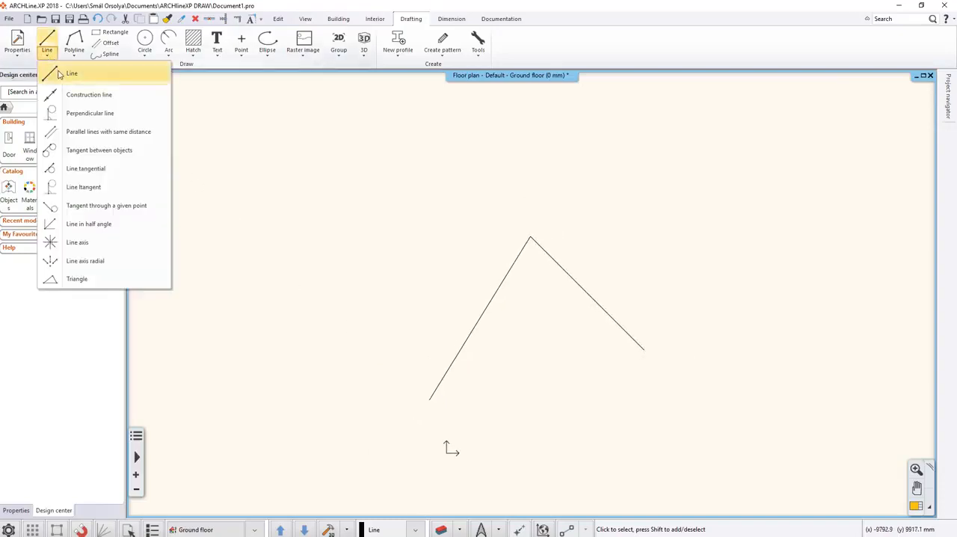
pyautogui.click(60, 73)
pyautogui.click(371, 427)
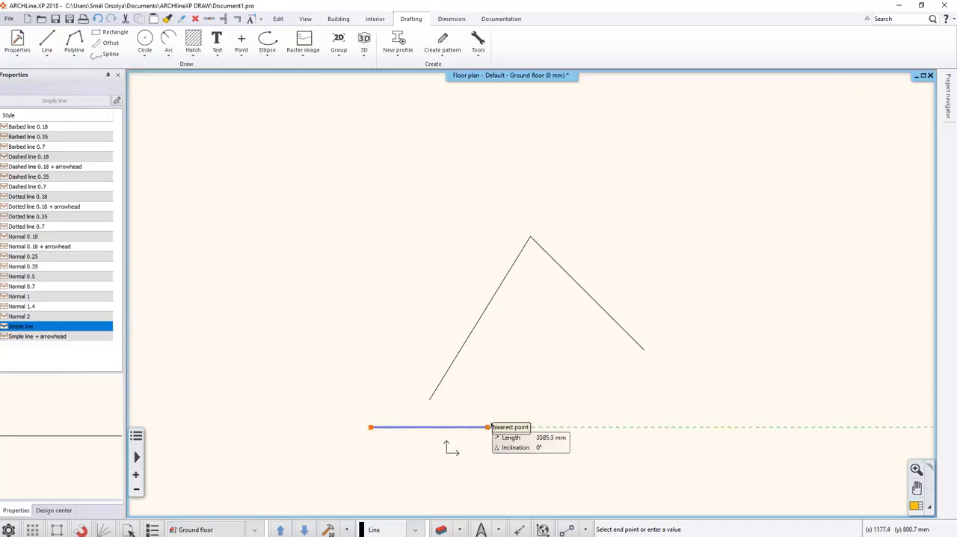
pyautogui.click(570, 427)
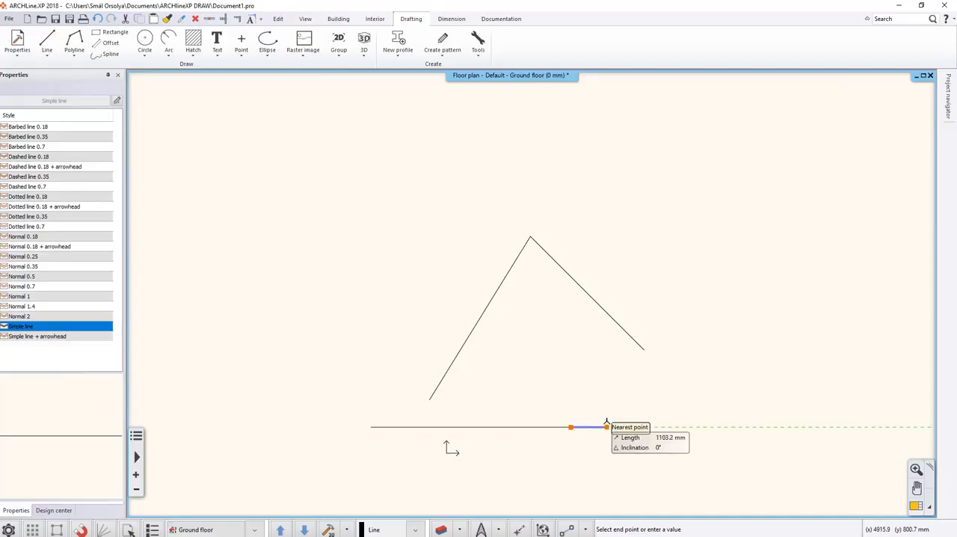
# Draw a separate simple line rising to the right, starting just below the lower end of the peak's right-hand line.
pyautogui.rightClick(613, 388)
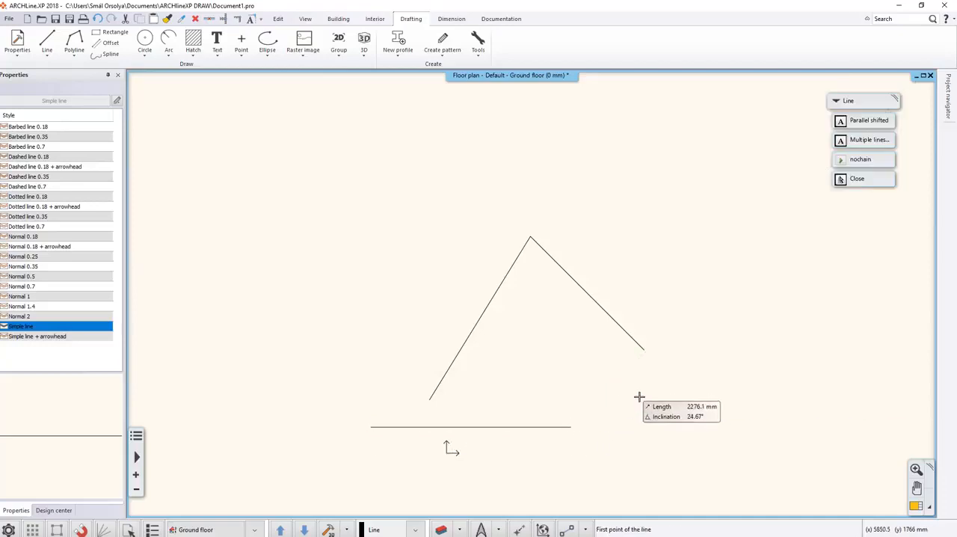
pyautogui.click(643, 397)
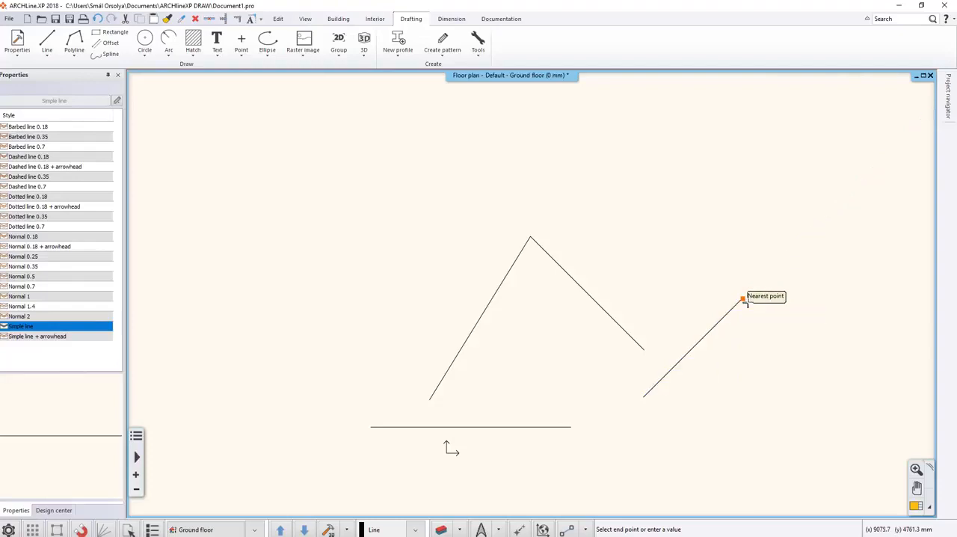
pyautogui.click(742, 299)
pyautogui.rightClick(748, 302)
pyautogui.rightClick(748, 302)
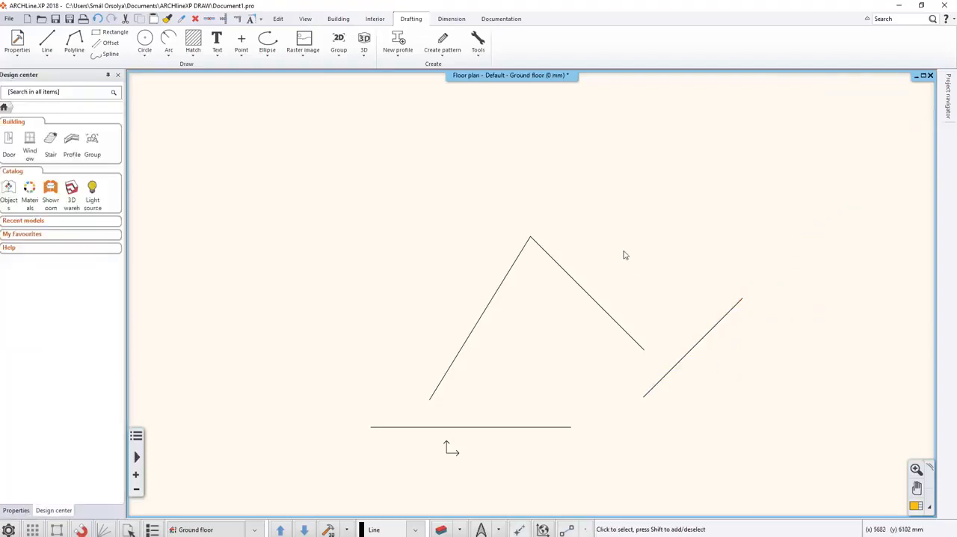
# Twice select the steep left-hand line with a left-to-right window that fully encloses only it, clearing the selection each time.
pyautogui.click(310, 160)
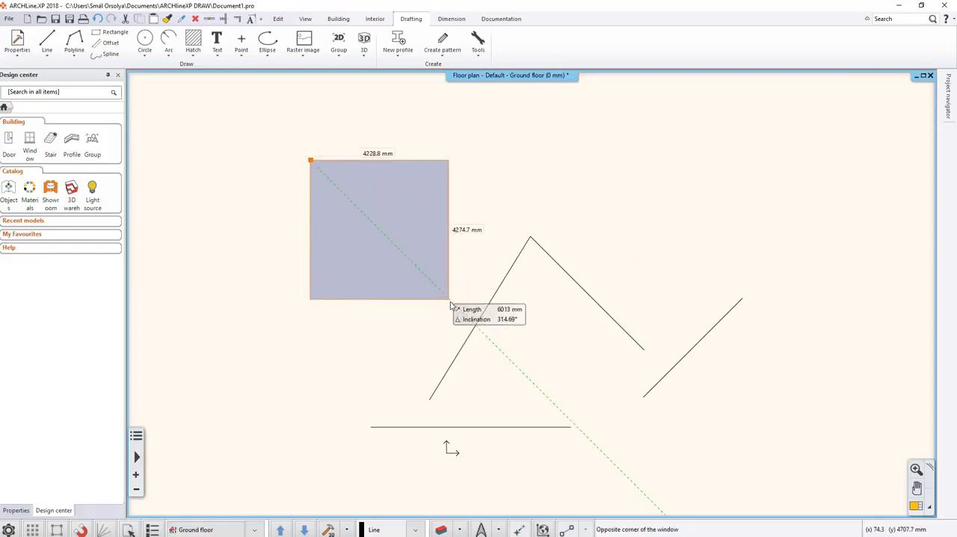
pyautogui.click(567, 456)
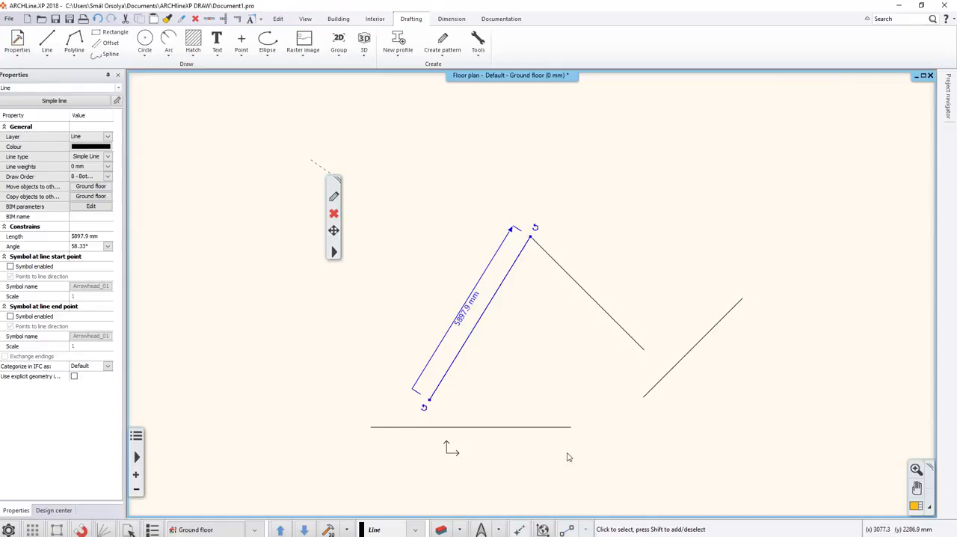
pyautogui.click(390, 243)
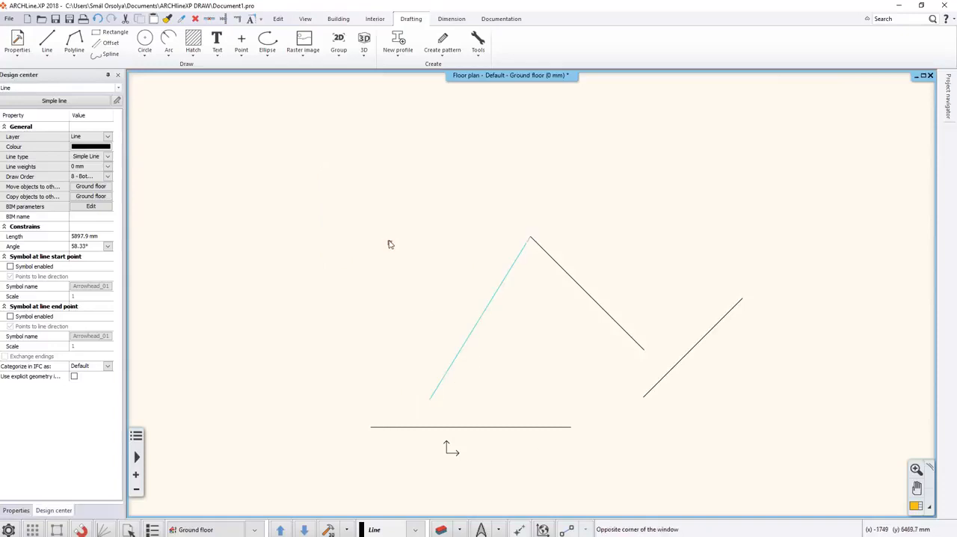
pyautogui.click(311, 174)
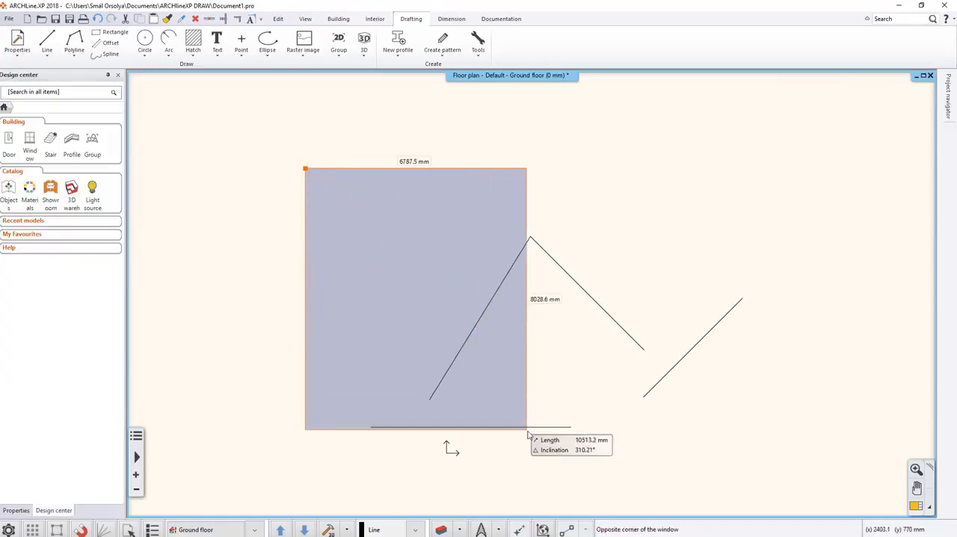
pyautogui.click(567, 470)
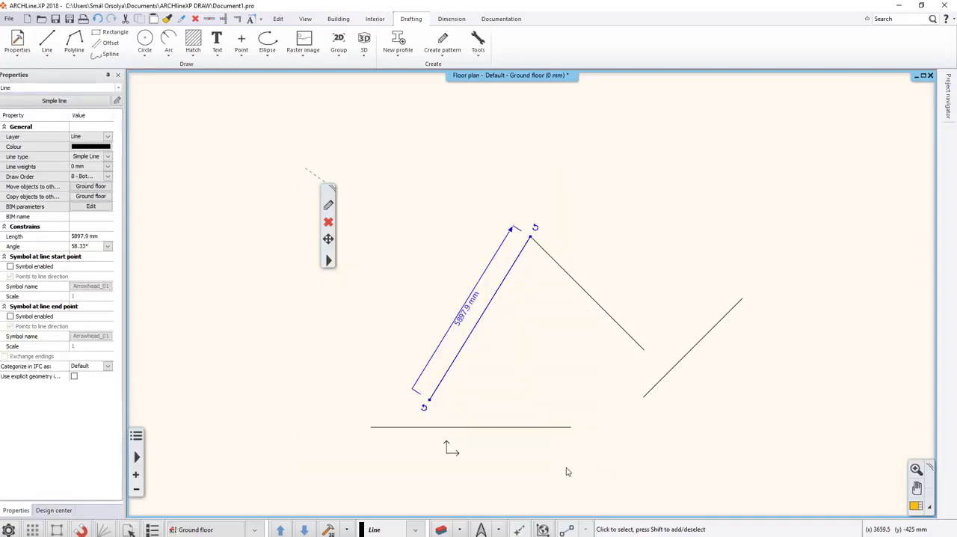
pyautogui.press('Escape')
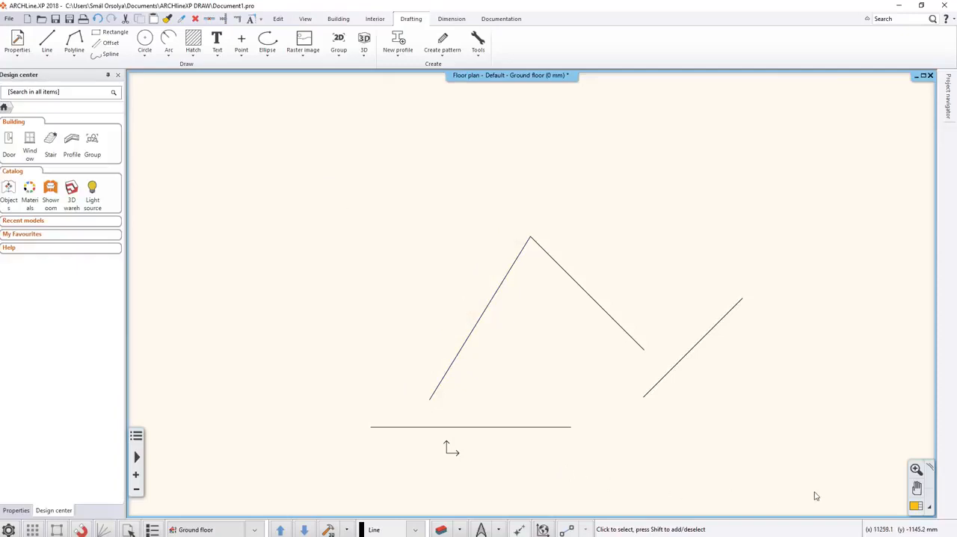
# Twice select all four lines with a right-to-left crossing window that touches or encloses them, clearing the selection each time.
pyautogui.click(840, 490)
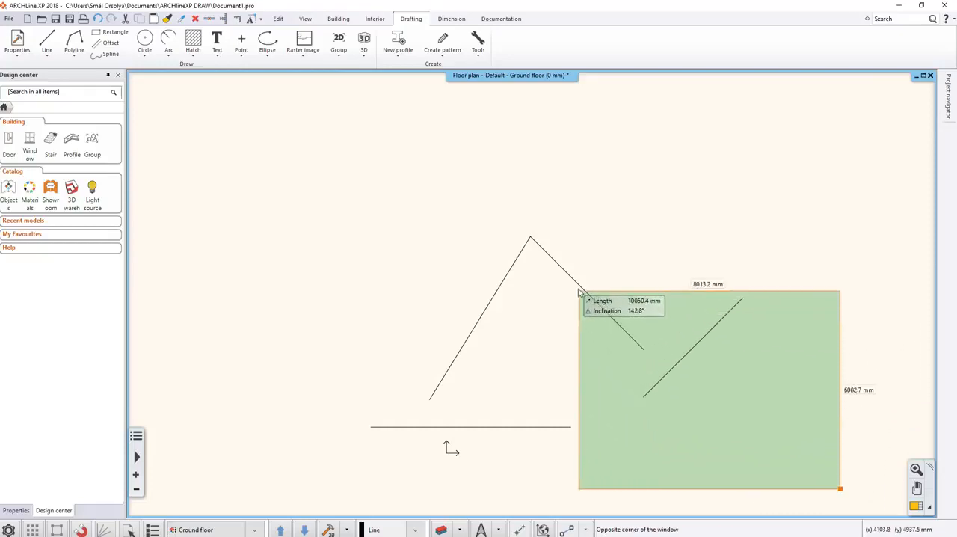
pyautogui.click(502, 214)
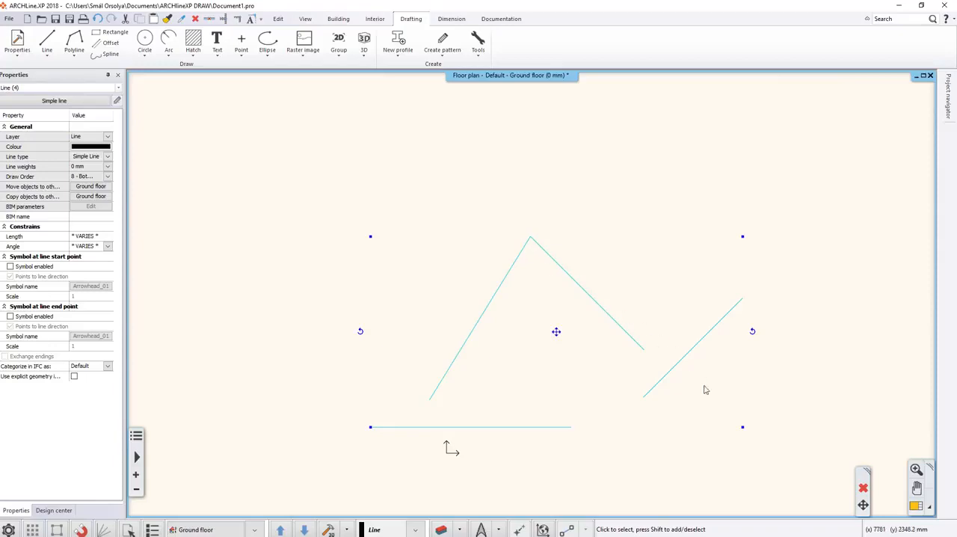
pyautogui.press('Escape')
pyautogui.click(808, 477)
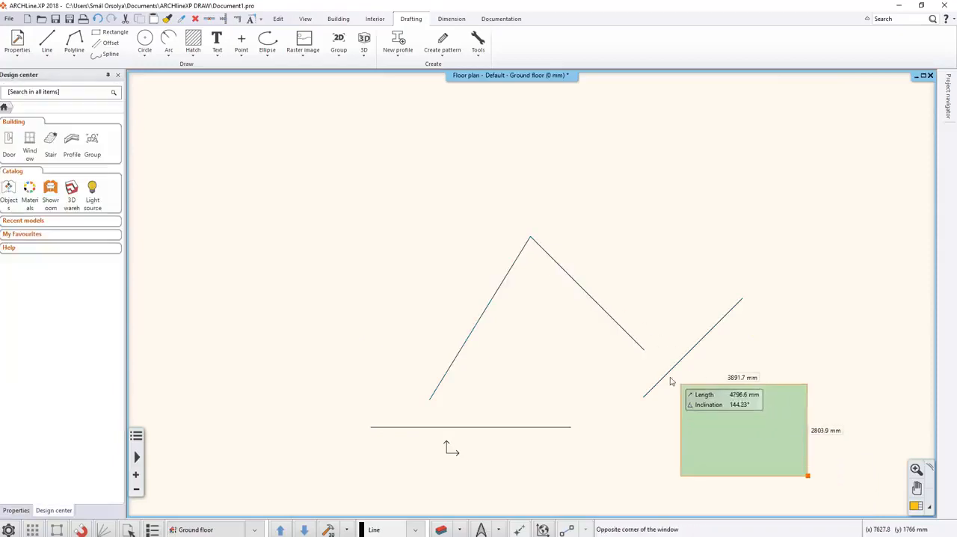
pyautogui.click(502, 211)
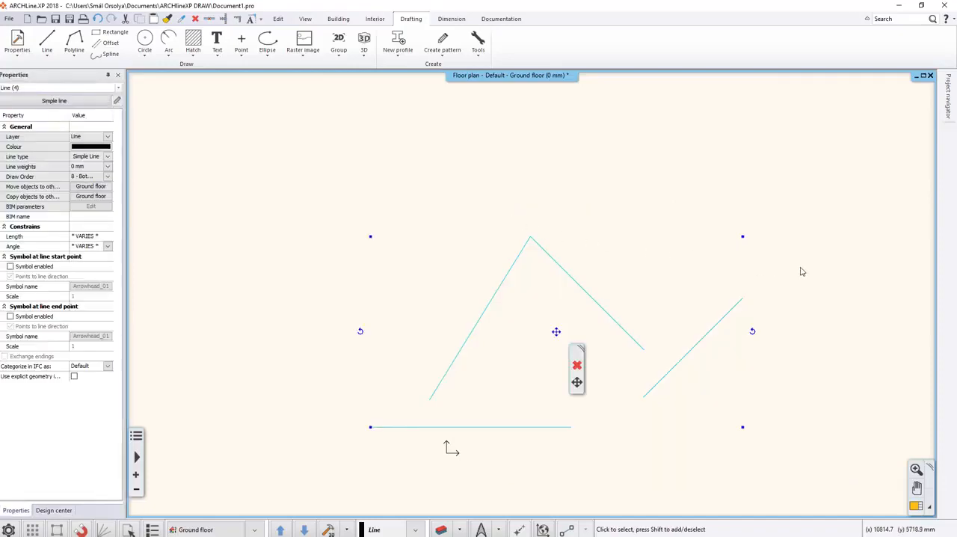
pyautogui.press('Escape')
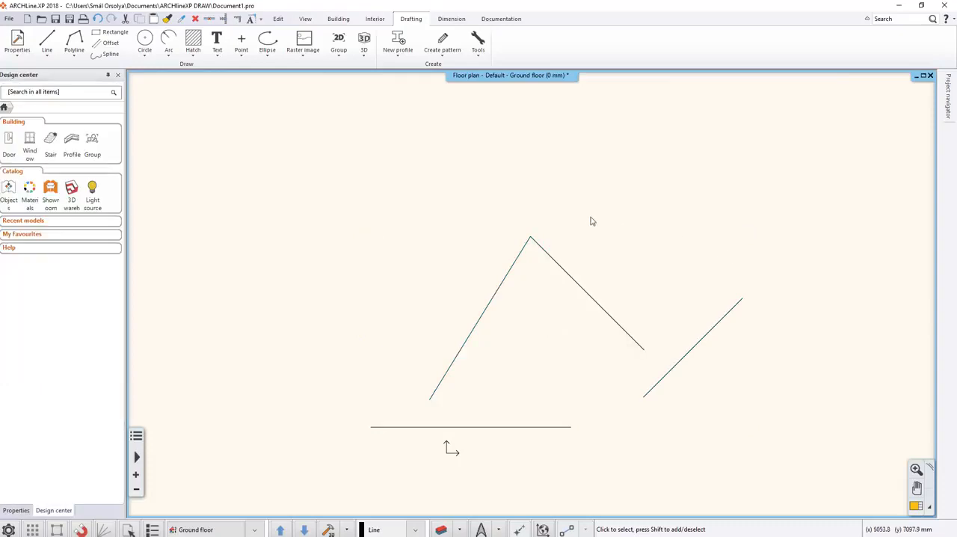
# Select all lines on the floor plan at once with the Line tool's Select all option and delete them.
pyautogui.rightClick(48, 43)
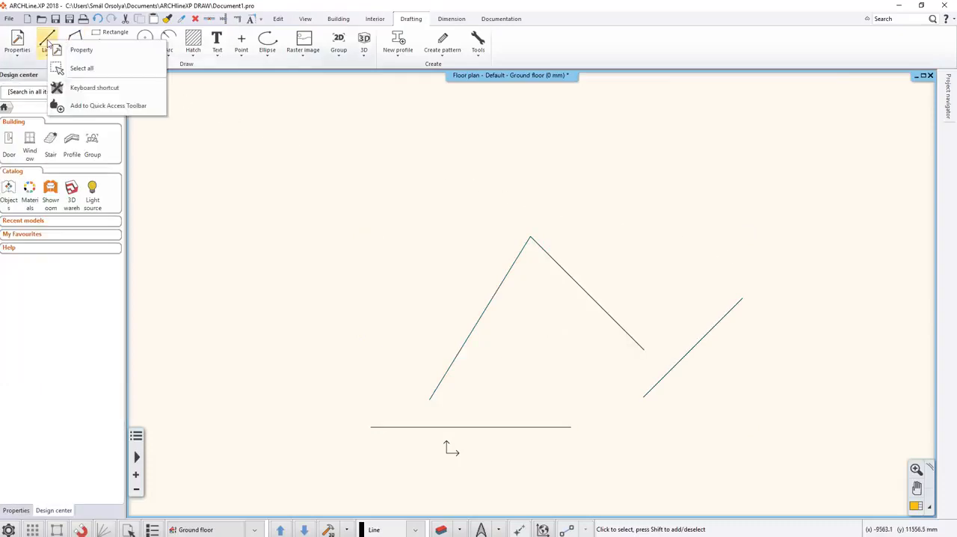
pyautogui.click(75, 69)
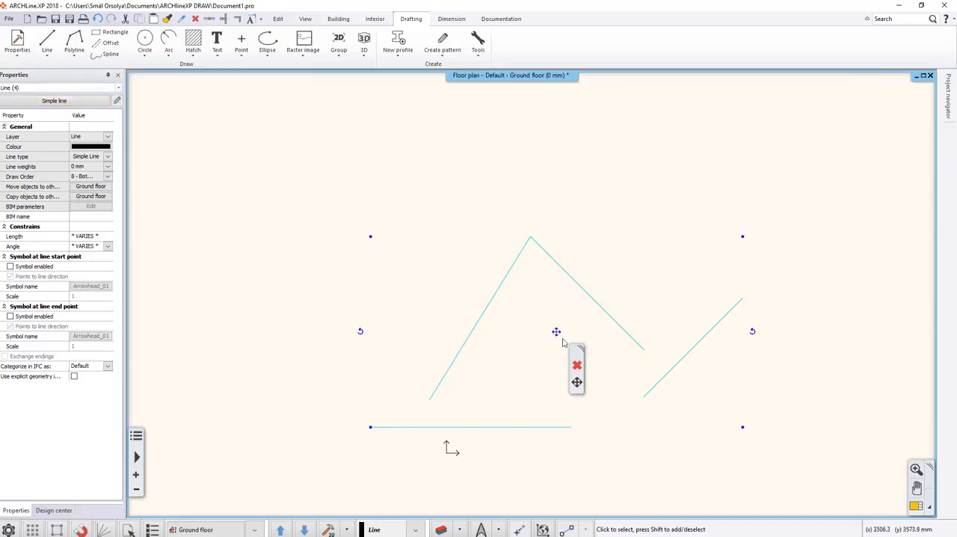
pyautogui.click(578, 365)
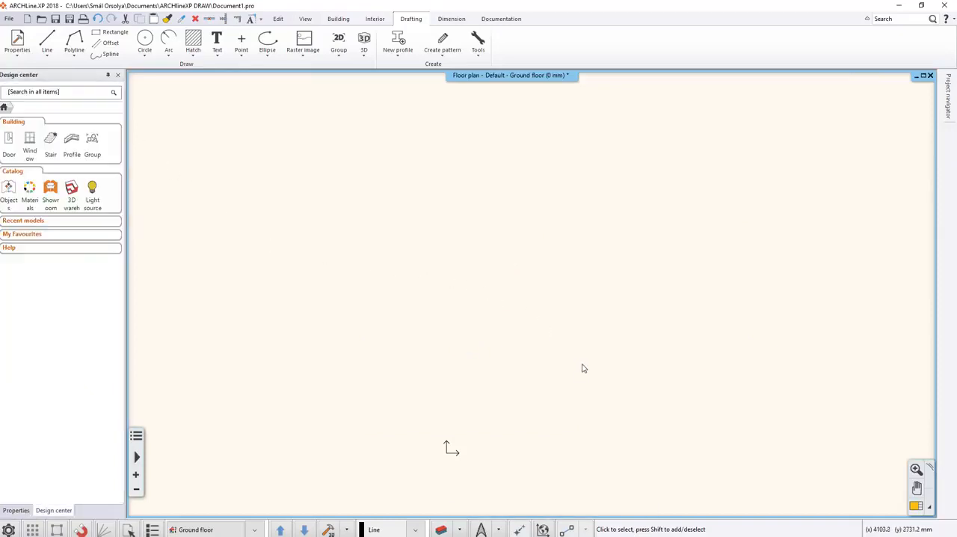